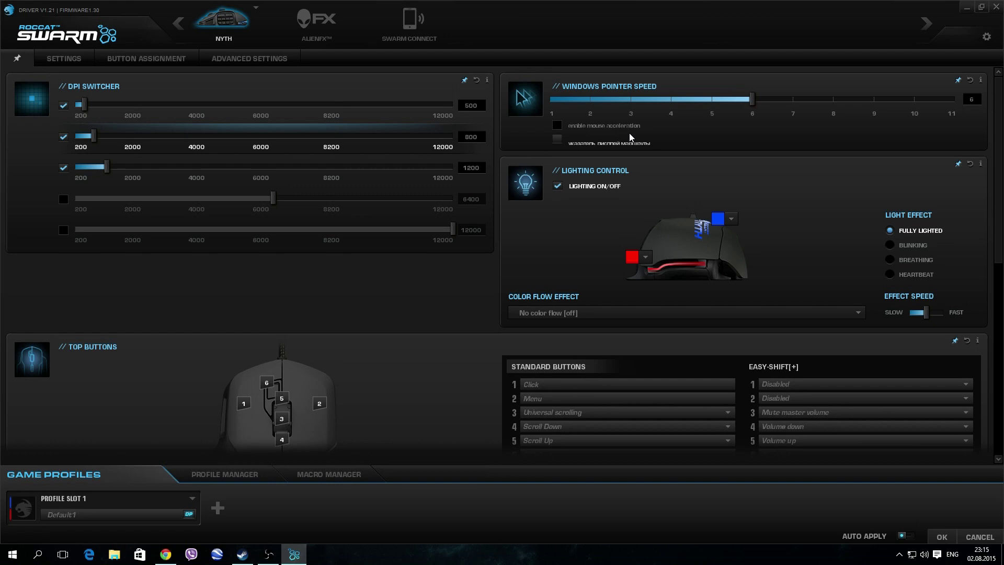
Look over the AlienFX and Swarm Connect pages.
{"action": "left_click", "coordinate": [331, 16]}
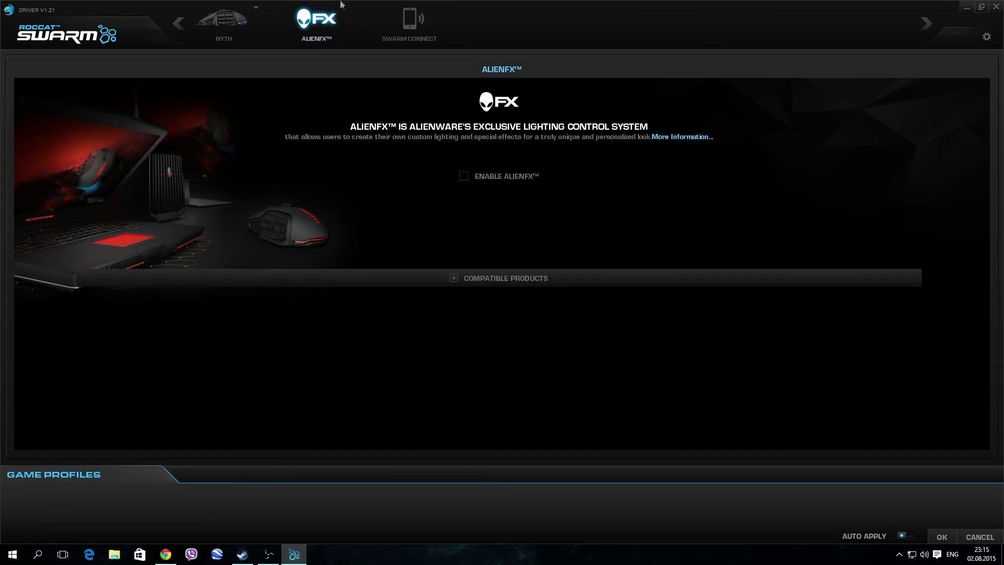
{"action": "left_click", "coordinate": [409, 21]}
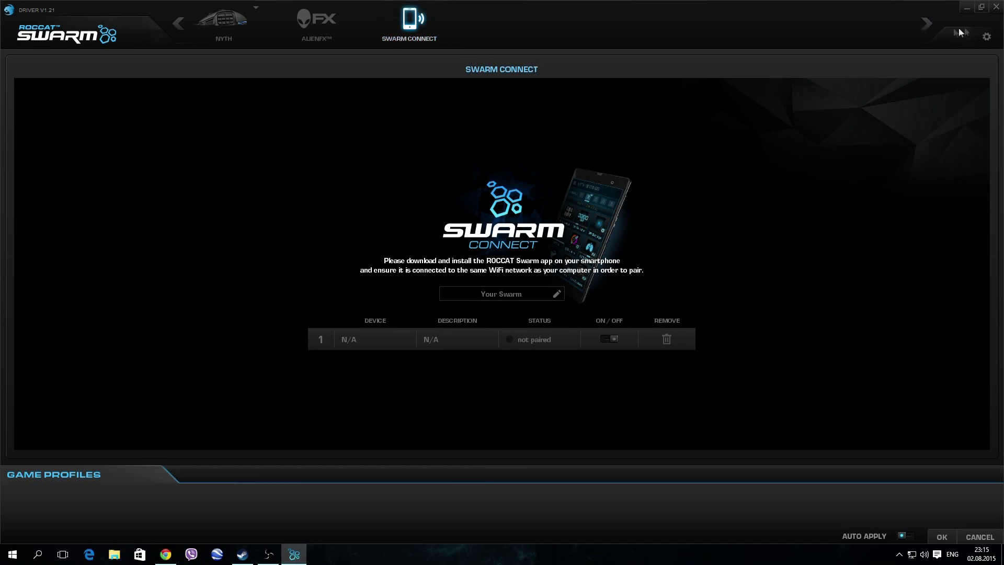
Check the available interface languages and the Update Center in the Swarm settings, leaving the options as they are.
{"action": "left_click", "coordinate": [987, 37]}
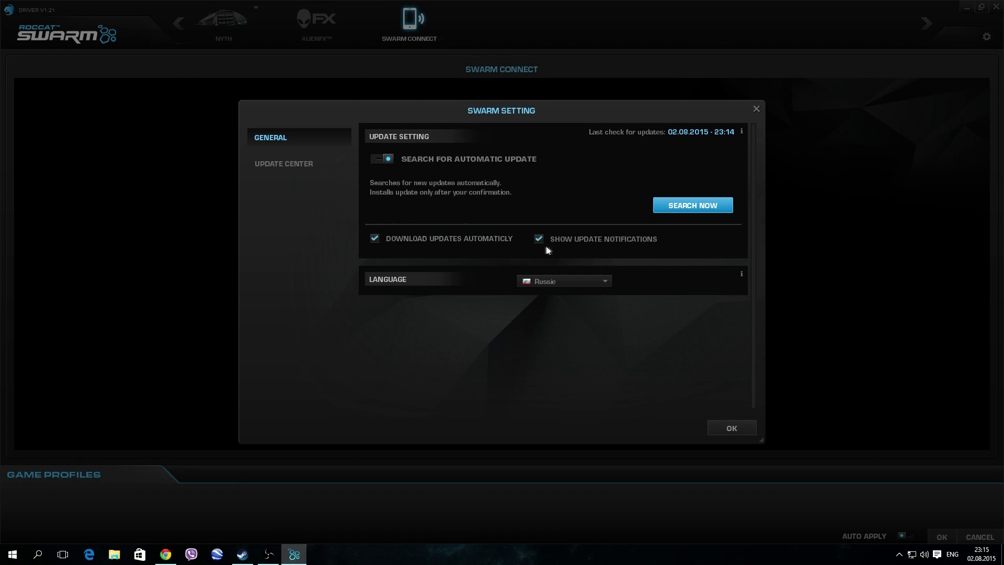
{"action": "left_click", "coordinate": [596, 283]}
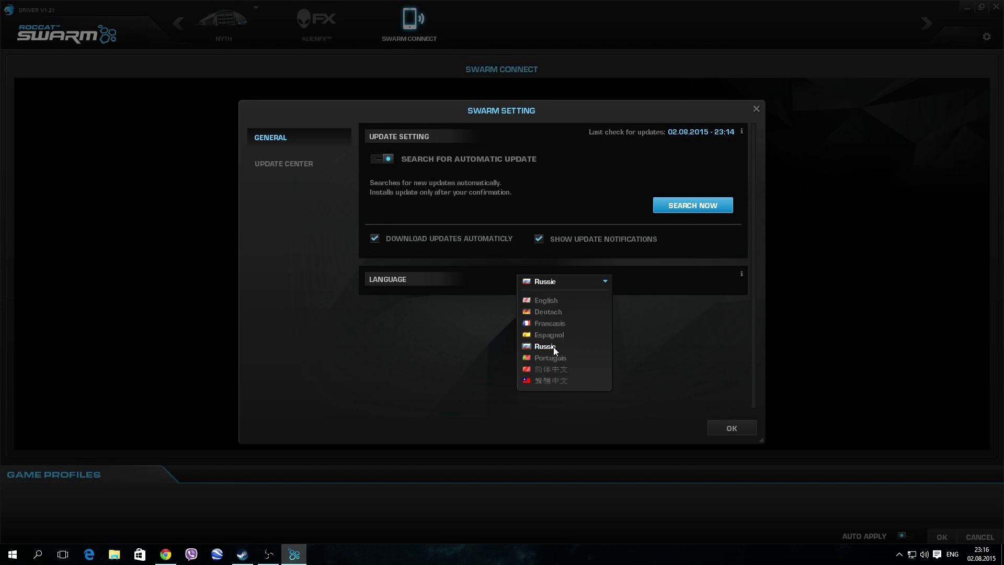
{"action": "left_click", "coordinate": [605, 284]}
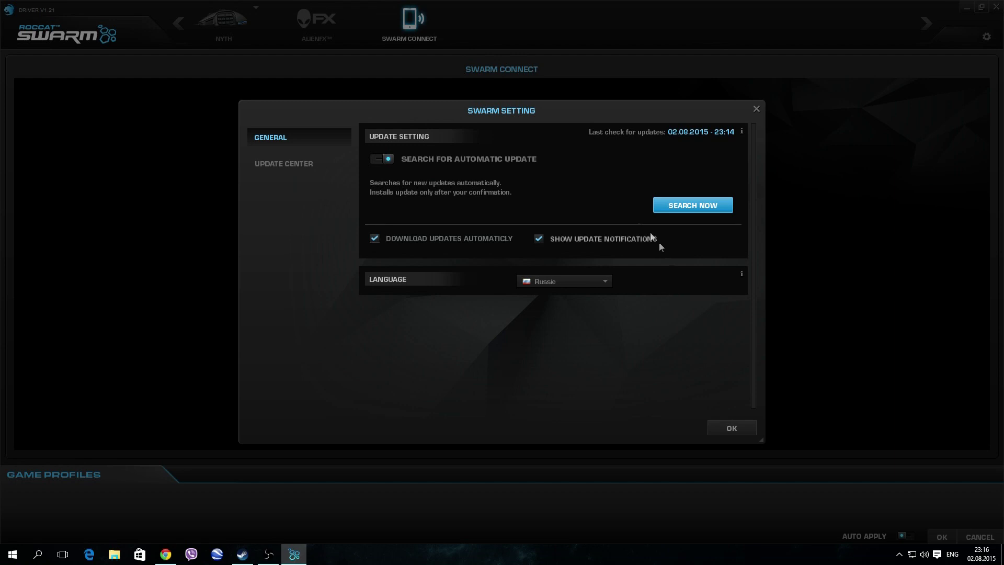
{"action": "left_click", "coordinate": [298, 167]}
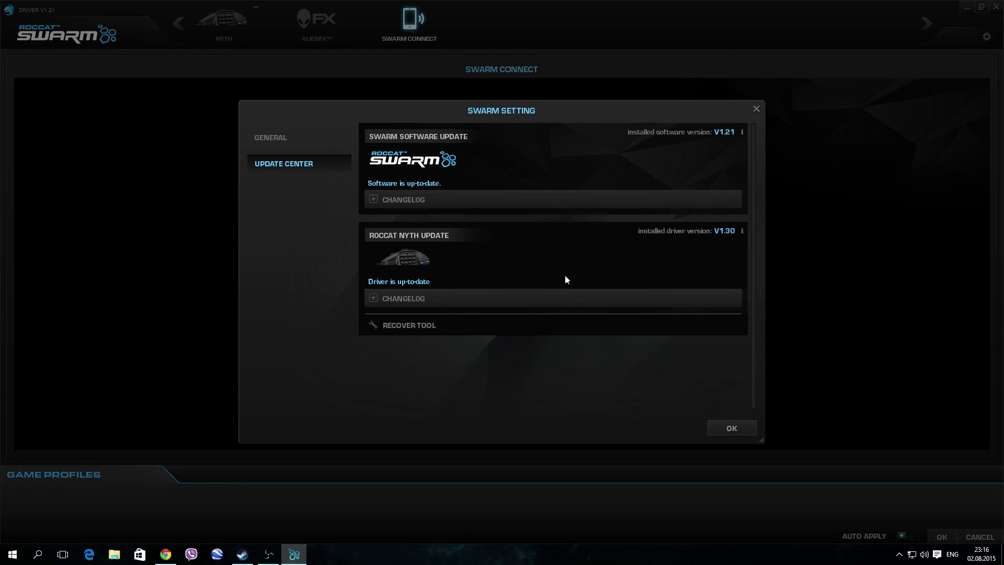
{"action": "left_click", "coordinate": [732, 428]}
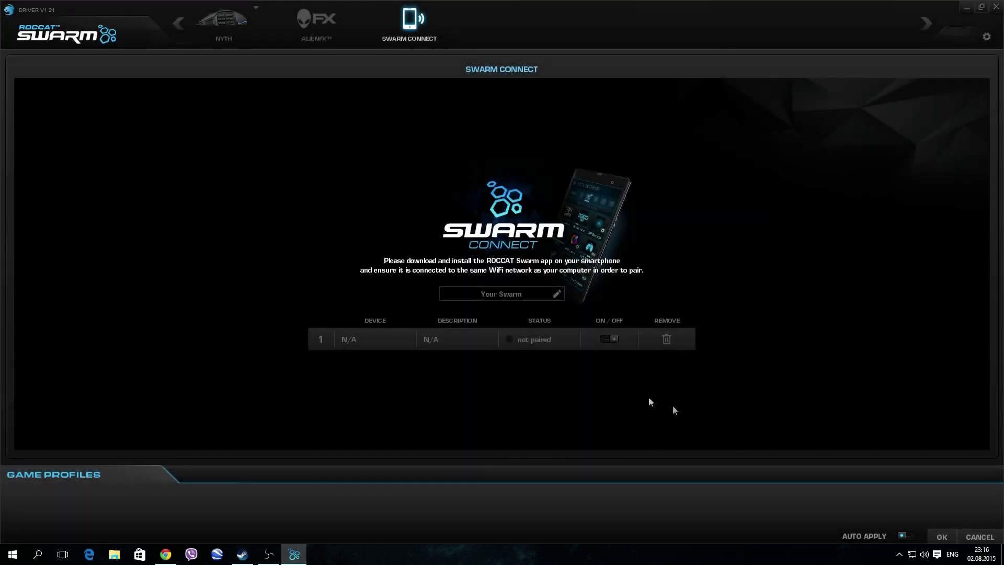
Look through the Nyth mouse's Settings, Button Assignment and Advanced Settings pages.
{"action": "left_click", "coordinate": [233, 19]}
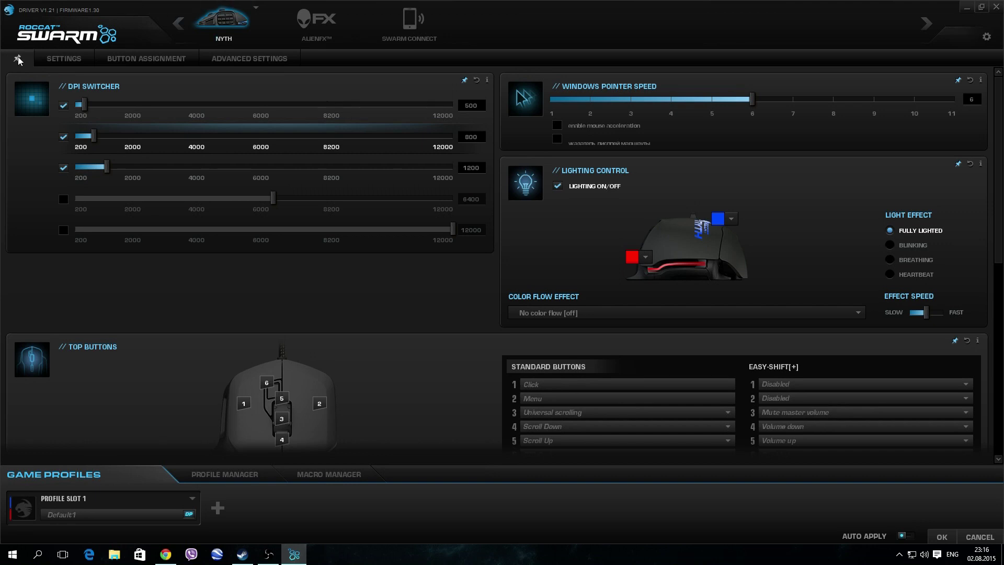
{"action": "left_click", "coordinate": [63, 59]}
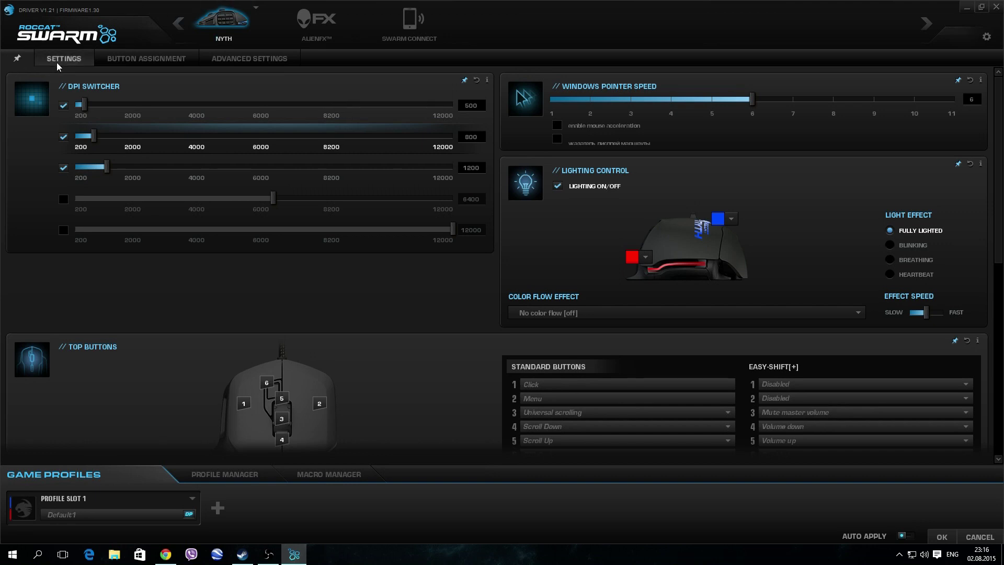
{"action": "left_click", "coordinate": [189, 60]}
{"action": "left_click", "coordinate": [249, 59]}
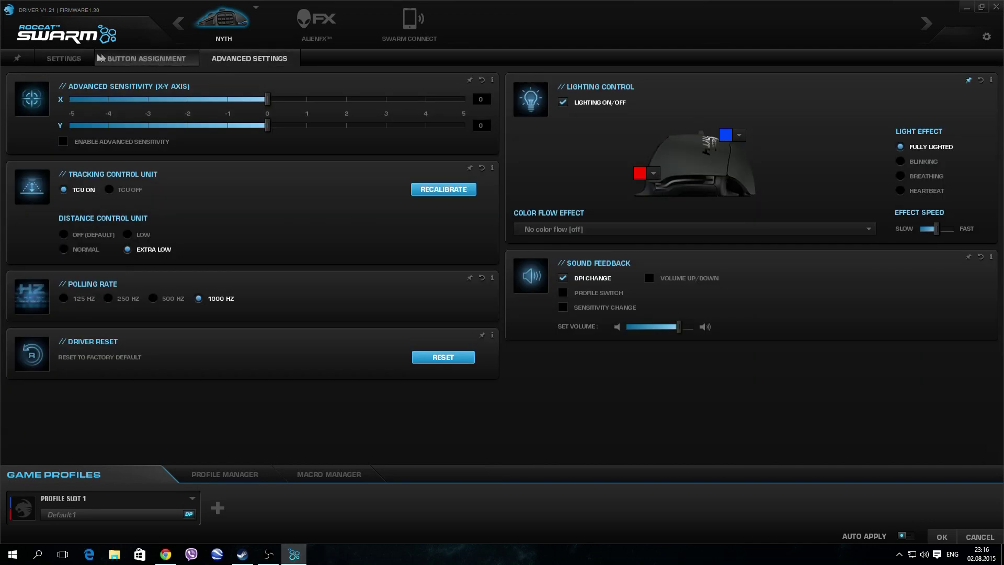
{"action": "left_click", "coordinate": [86, 60]}
{"action": "left_click", "coordinate": [152, 60]}
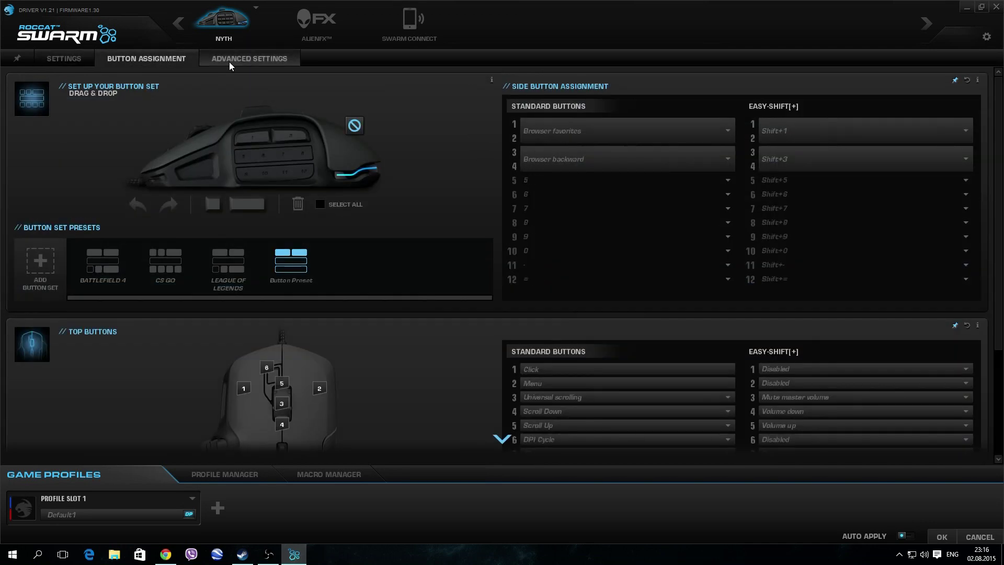
{"action": "left_click", "coordinate": [249, 58]}
{"action": "left_click", "coordinate": [64, 60]}
{"action": "left_click", "coordinate": [126, 59]}
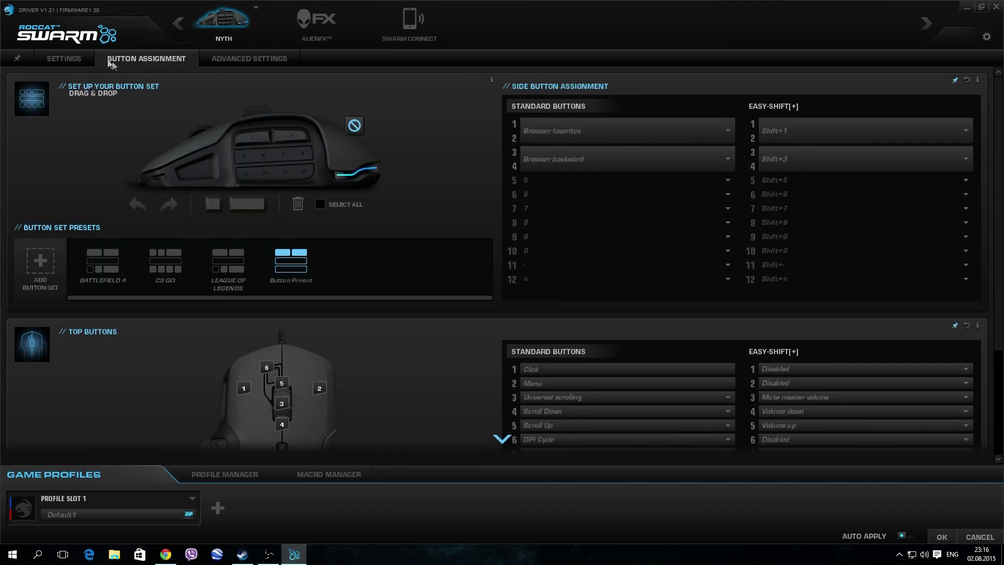
{"action": "left_click", "coordinate": [65, 59]}
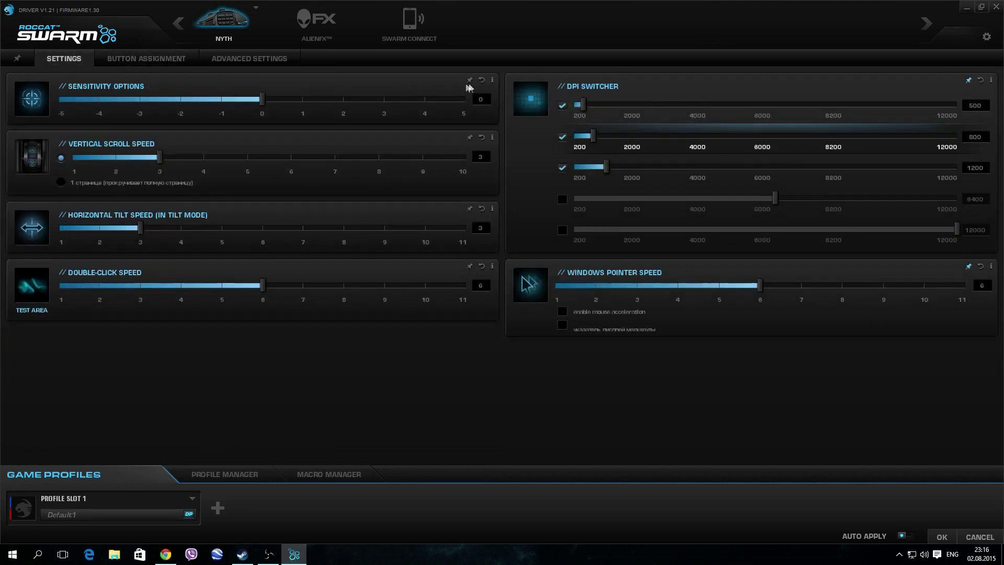
{"action": "left_click", "coordinate": [222, 60]}
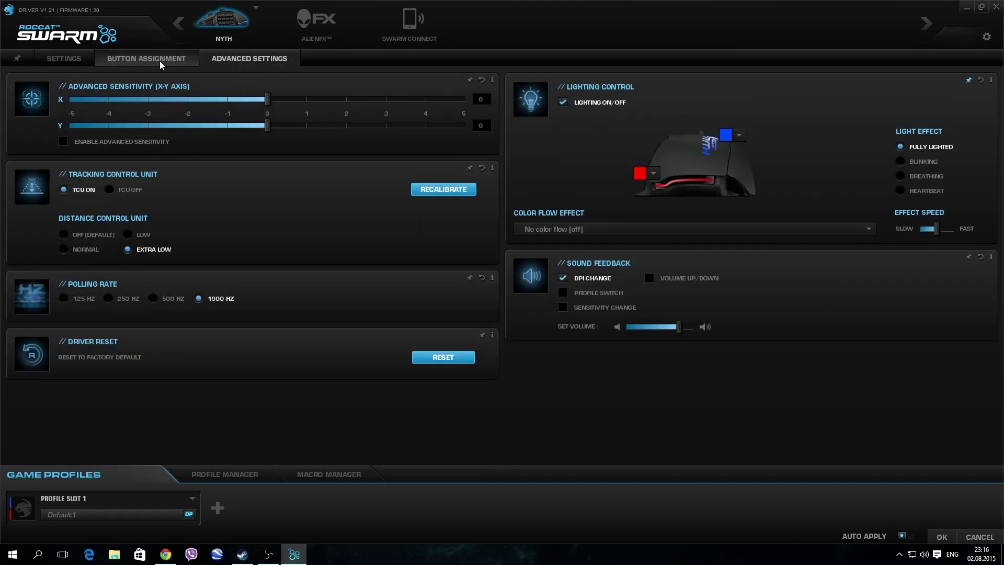
{"action": "left_click", "coordinate": [156, 61]}
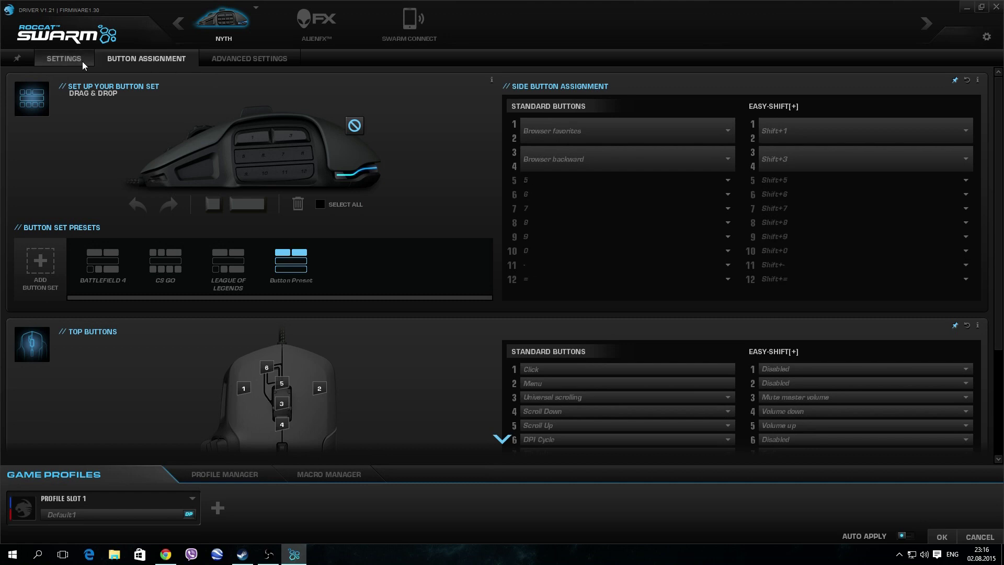
{"action": "left_click", "coordinate": [83, 63]}
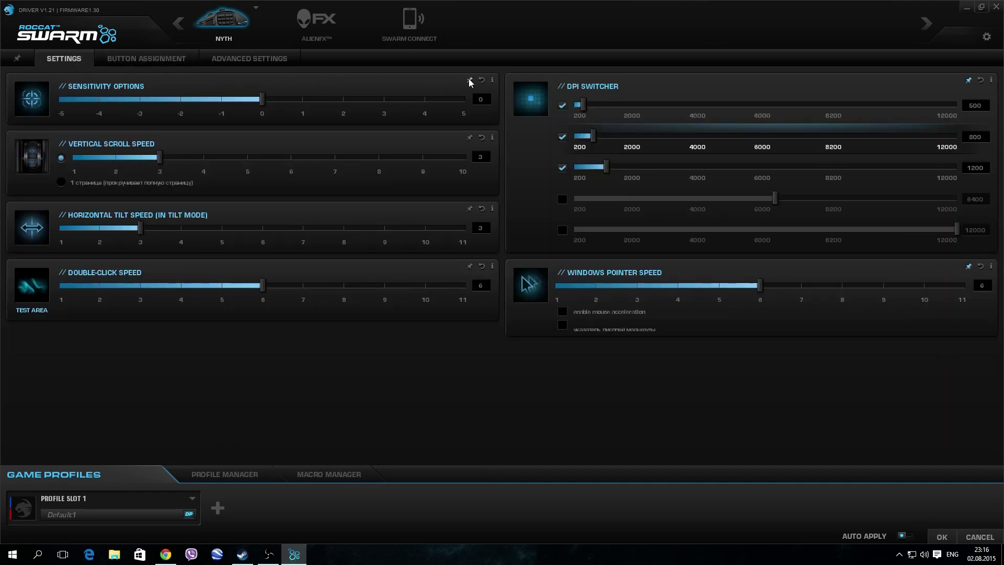
Examine the full overview page of pinned Nyth settings.
{"action": "left_click", "coordinate": [20, 58]}
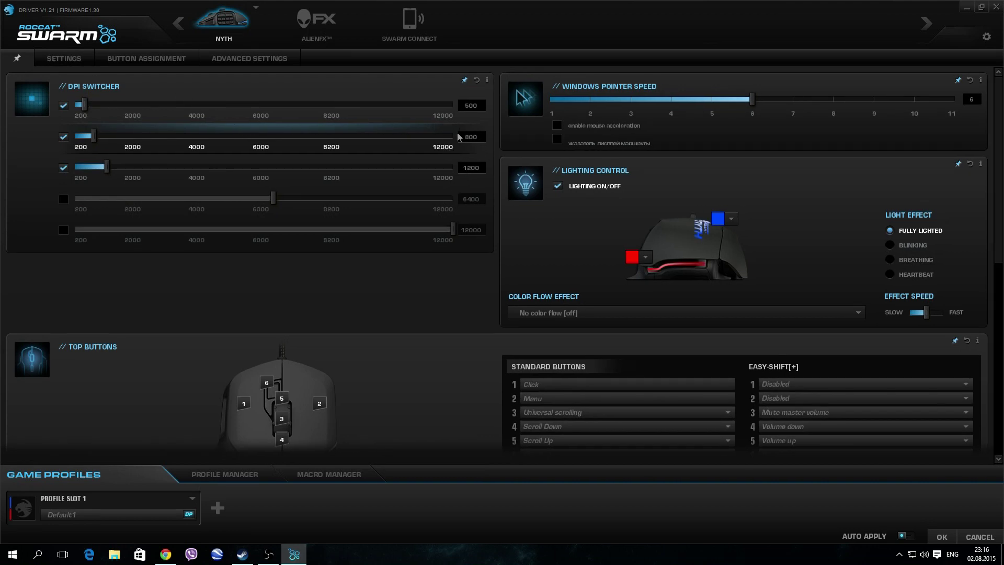
{"action": "scroll", "coordinate": [578, 141], "scroll_direction": "down", "scroll_amount": 8}
{"action": "scroll", "coordinate": [579, 146], "scroll_direction": "up", "scroll_amount": 8}
Set the first DPI switcher level to 461.
{"action": "left_click", "coordinate": [73, 60]}
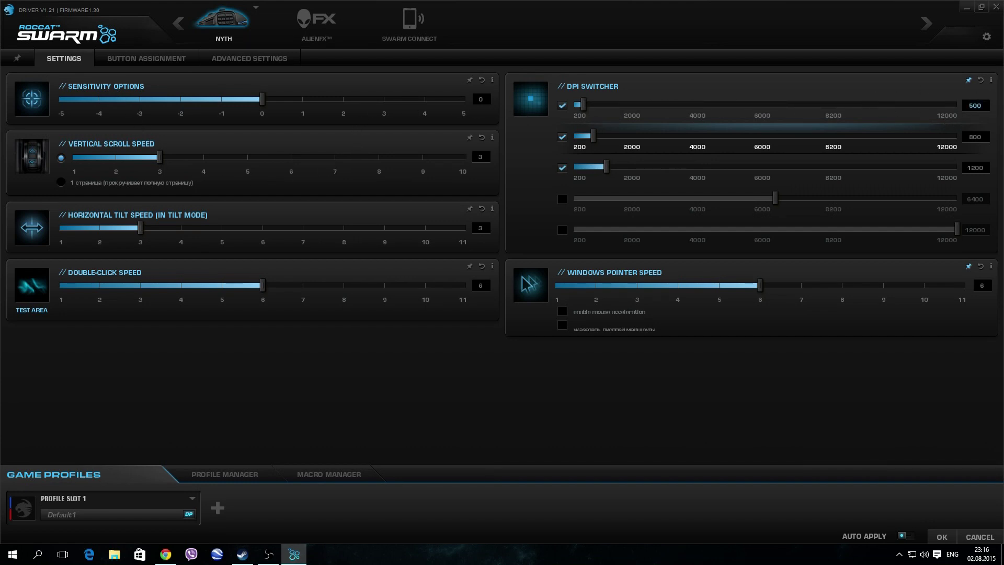
{"action": "double_click", "coordinate": [975, 105]}
{"action": "type", "text": "461"}
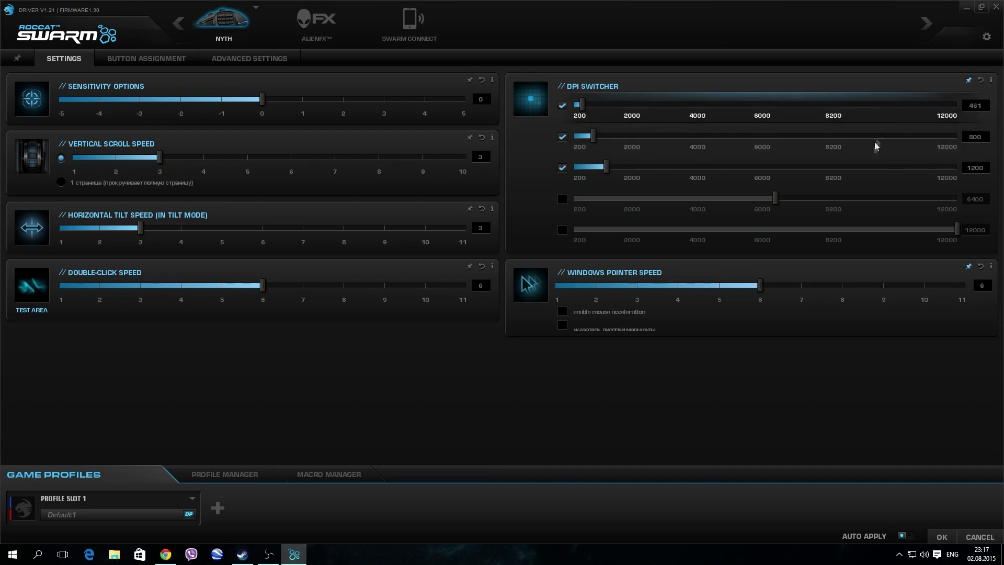
{"action": "key", "text": "Return"}
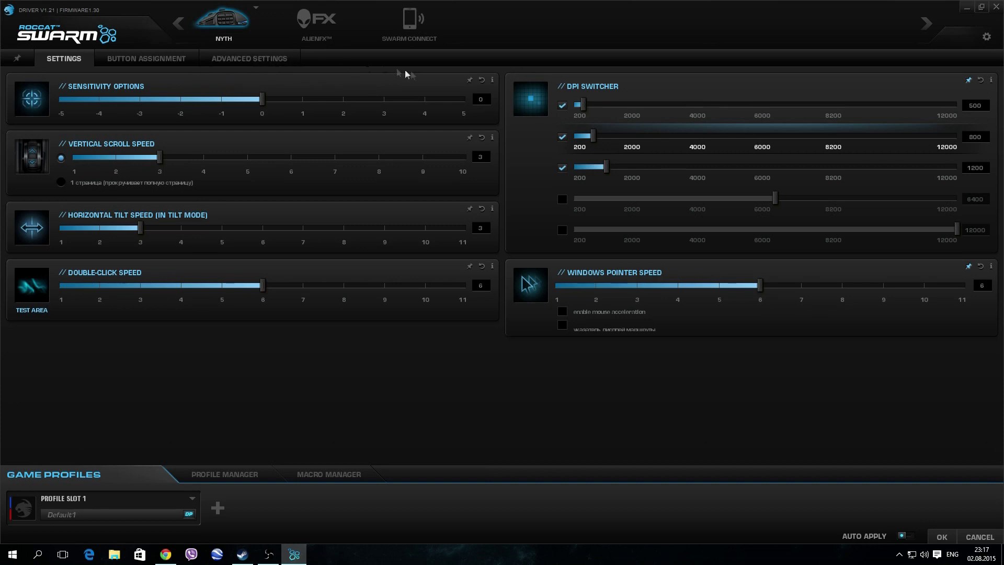
Examine the function categories that can be assigned to the first standard side button, without changing its assignment.
{"action": "left_click", "coordinate": [151, 59]}
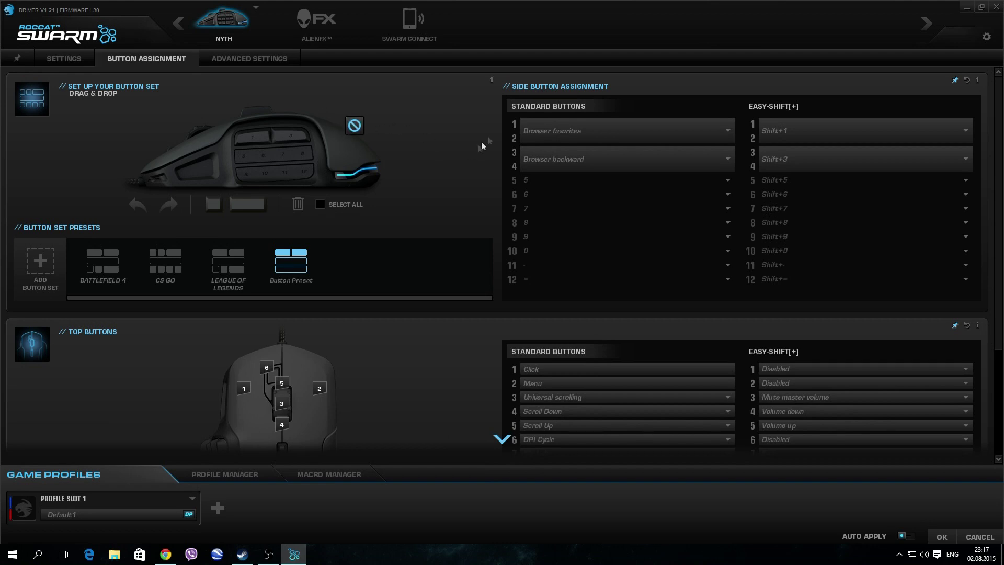
{"action": "left_click", "coordinate": [621, 128]}
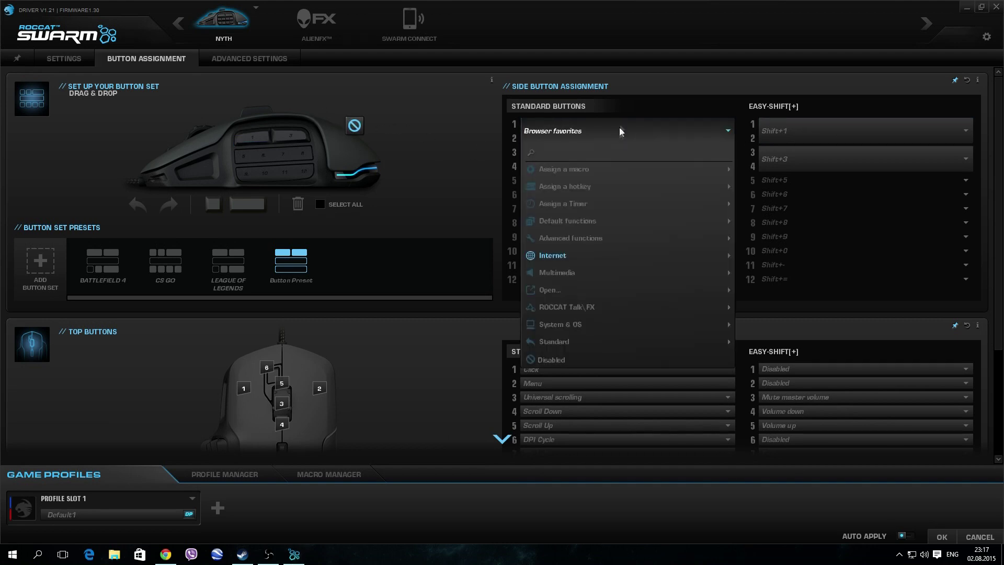
{"action": "mouse_move", "coordinate": [589, 226]}
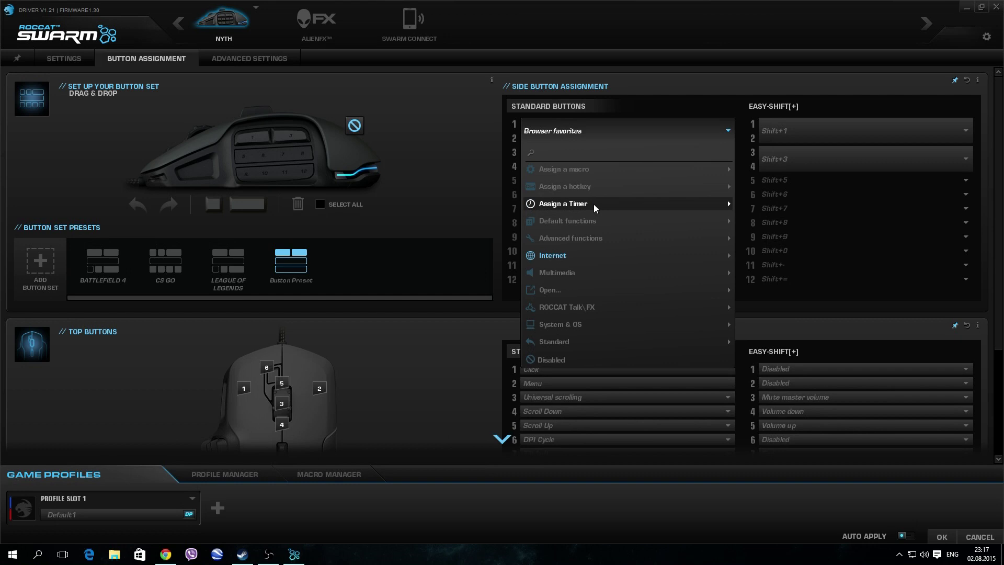
{"action": "mouse_move", "coordinate": [583, 272]}
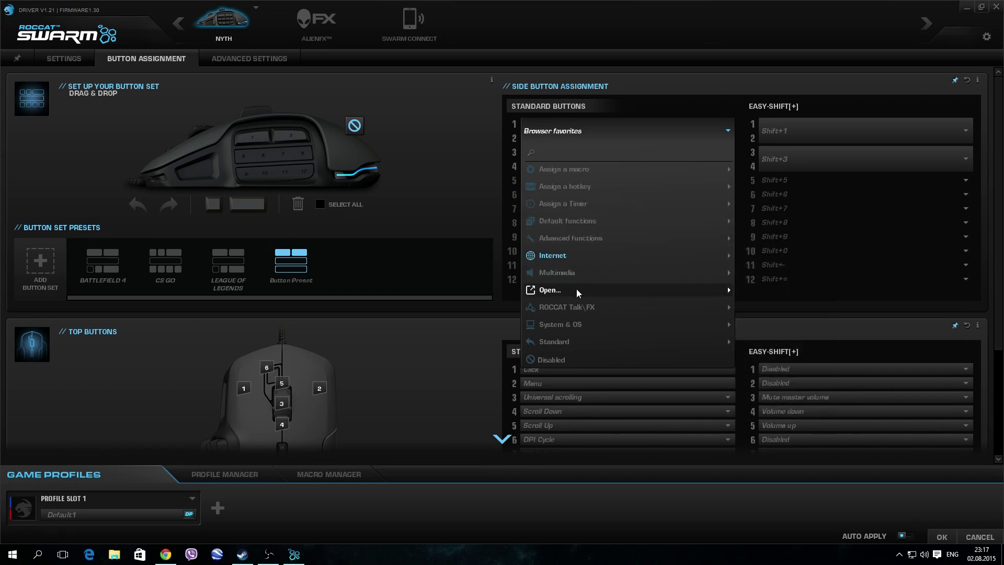
{"action": "left_click", "coordinate": [605, 126]}
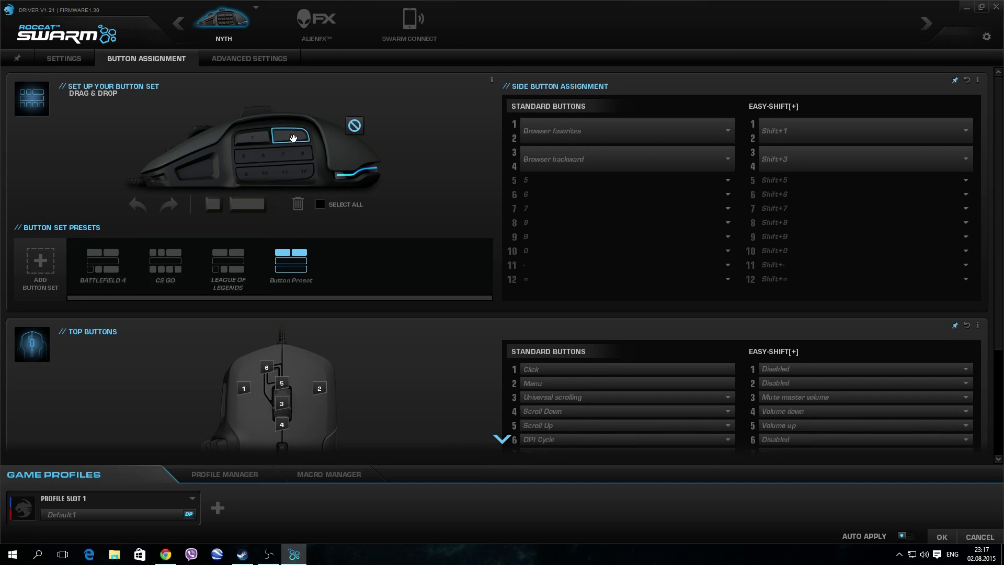
Rework the side button layout with single buttons at positions 4 and 11 and a double-width button at positions 7 and 8.
{"action": "left_click_drag", "start_coordinate": [294, 137], "coordinate": [303, 202]}
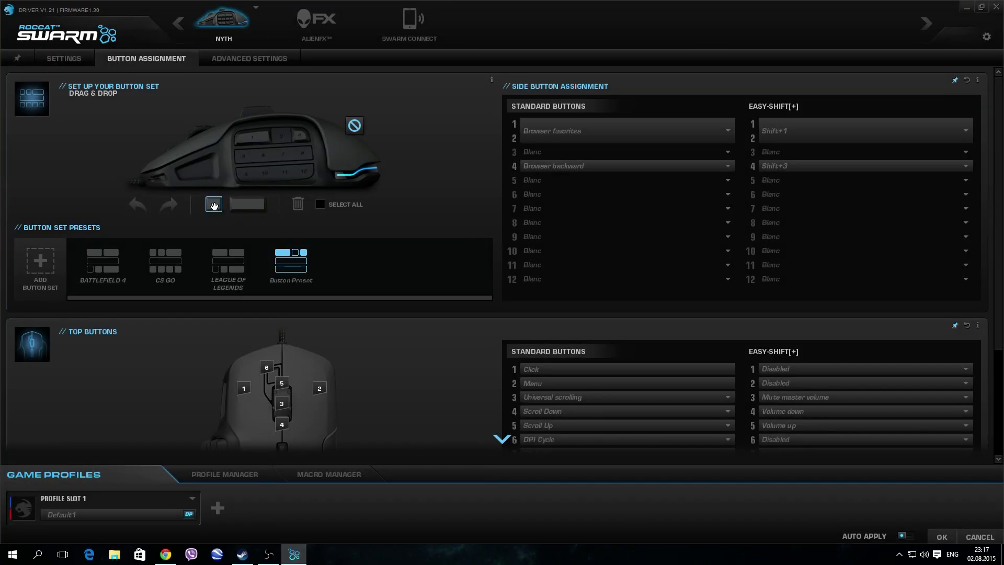
{"action": "left_click_drag", "start_coordinate": [214, 205], "coordinate": [284, 172]}
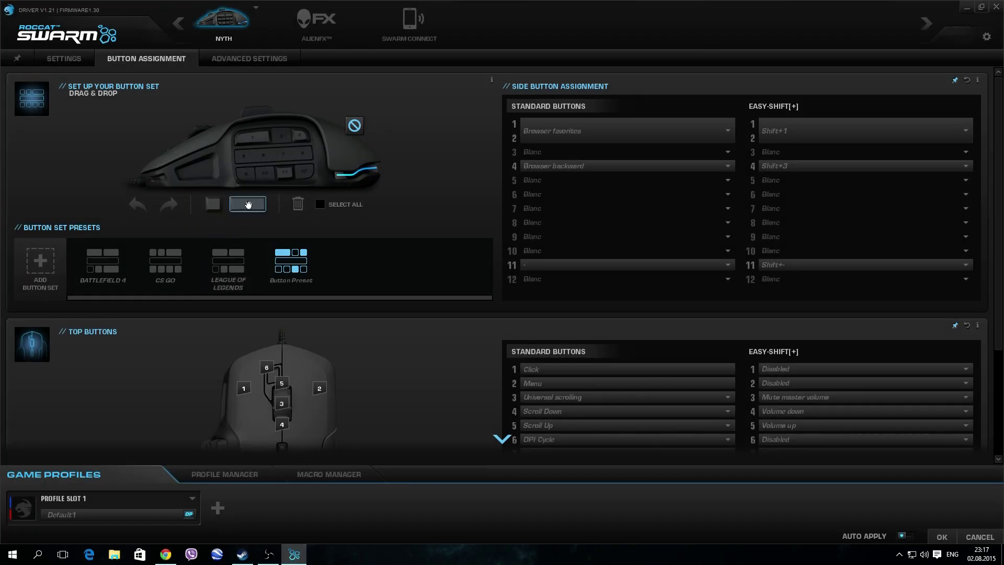
{"action": "left_click_drag", "start_coordinate": [247, 203], "coordinate": [293, 151]}
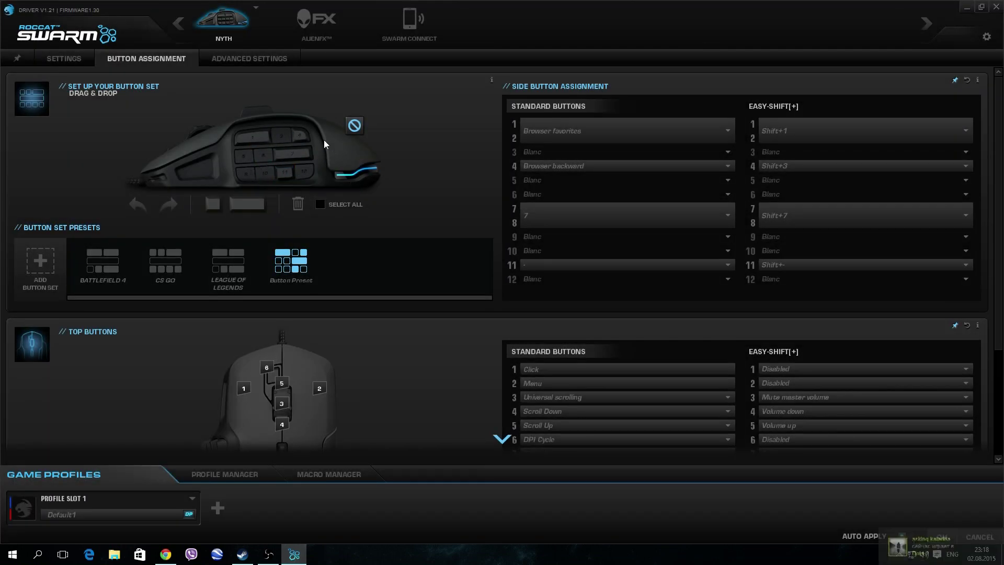
Remove the double-width button at 7 and 8 and the single button at 4, and restore the original side button layout.
{"action": "left_click_drag", "start_coordinate": [302, 157], "coordinate": [298, 204]}
{"action": "left_click_drag", "start_coordinate": [301, 135], "coordinate": [298, 204]}
{"action": "key", "text": "ctrl+z"}
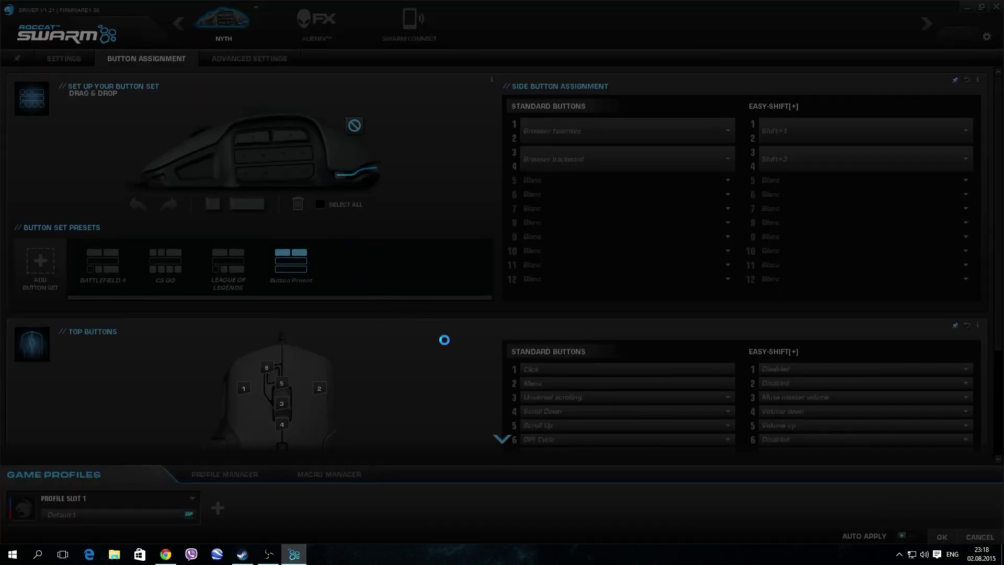
Review the top button assignments and the color flow effect choices in the advanced lighting control, keeping the current selections.
{"action": "scroll", "coordinate": [426, 294], "scroll_direction": "down", "scroll_amount": 2}
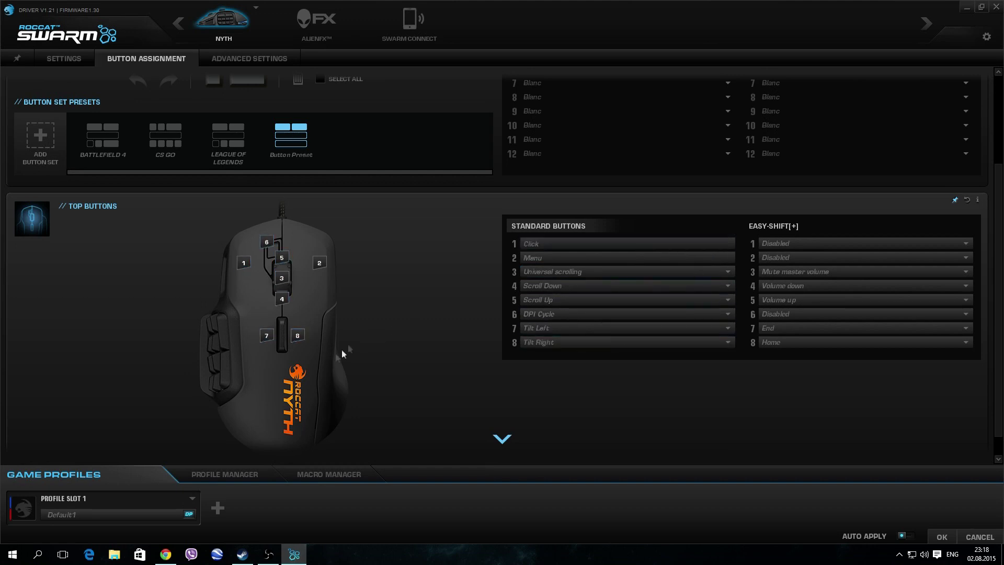
{"action": "scroll", "coordinate": [433, 313], "scroll_direction": "up", "scroll_amount": 2}
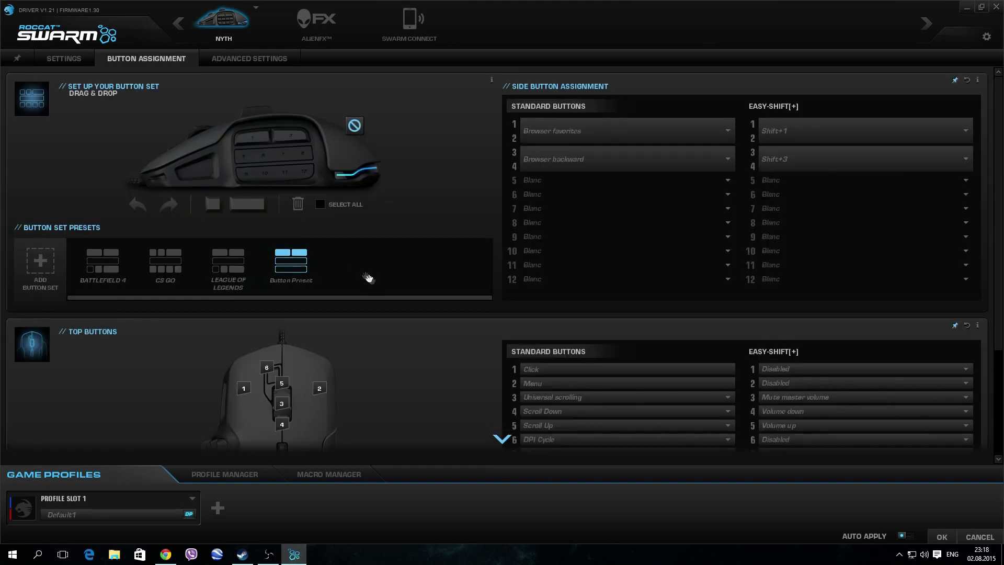
{"action": "left_click", "coordinate": [246, 58]}
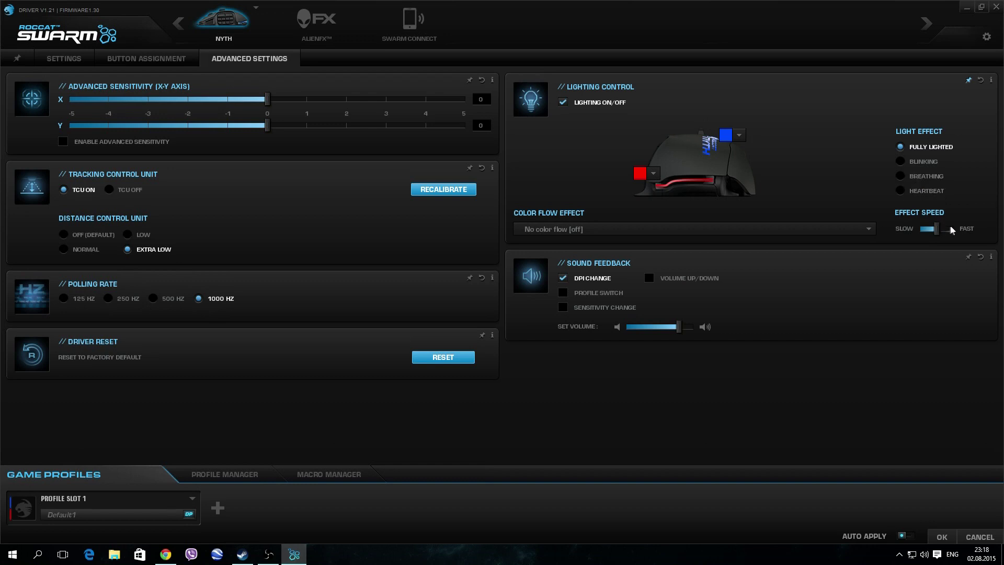
{"action": "left_click", "coordinate": [688, 230]}
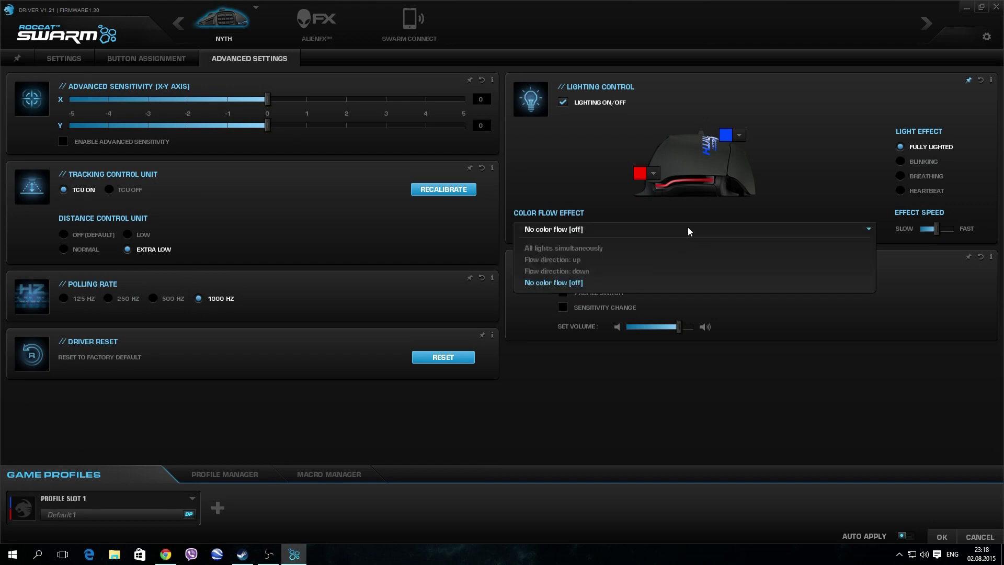
{"action": "left_click", "coordinate": [664, 232]}
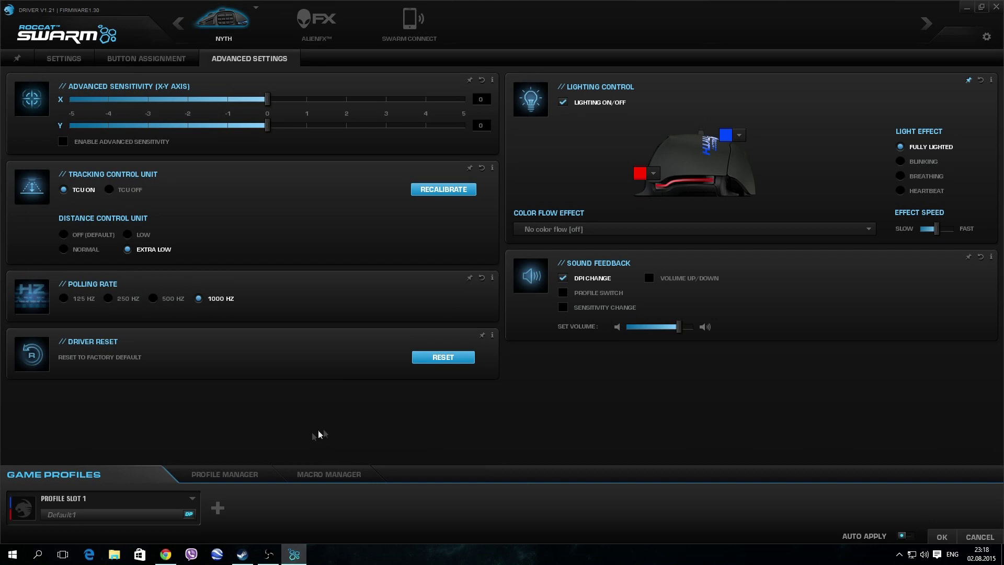
Look at the Profile Manager and the Macro Manager, and close both without making changes.
{"action": "left_click", "coordinate": [242, 475]}
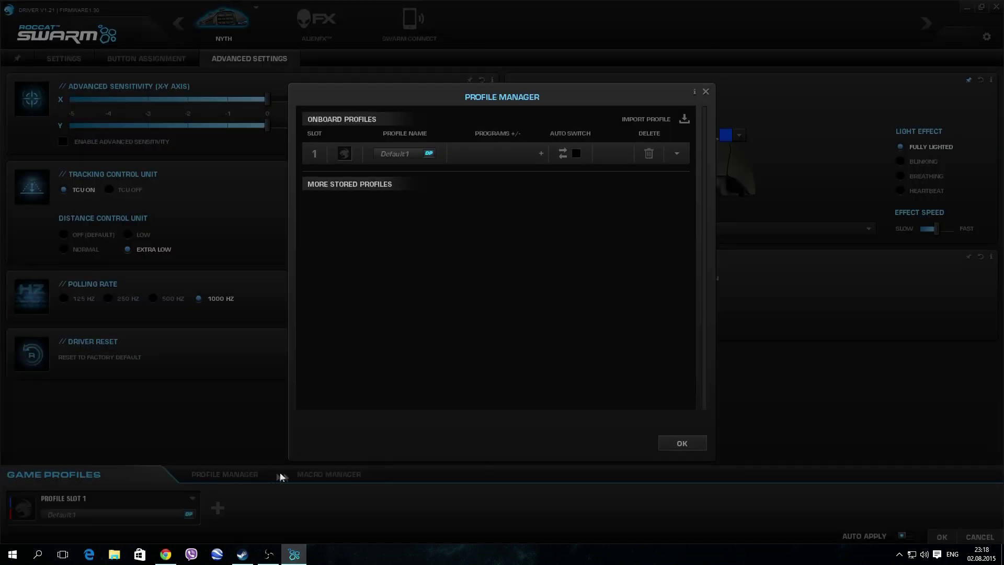
{"action": "left_click", "coordinate": [680, 443]}
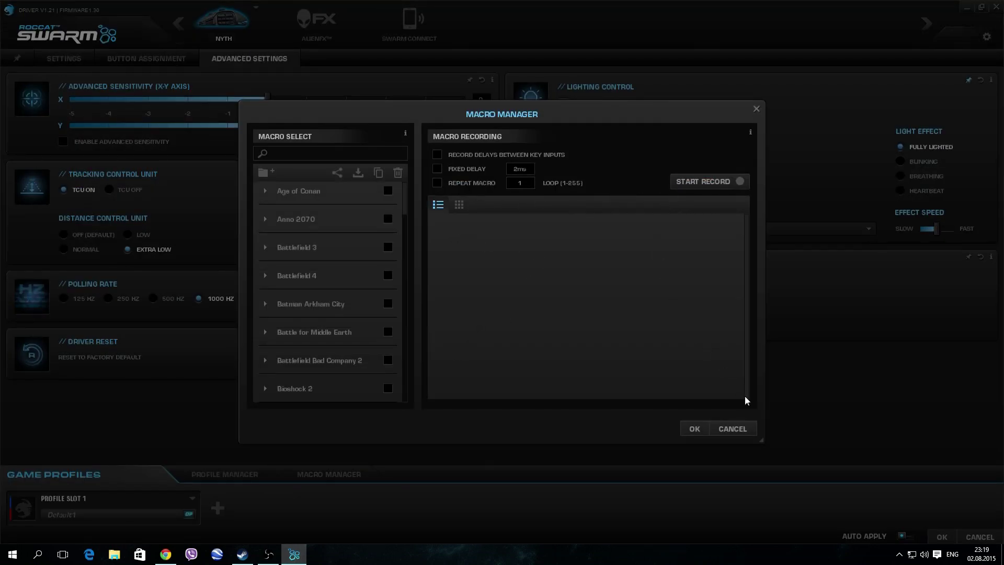
{"action": "left_click", "coordinate": [734, 427]}
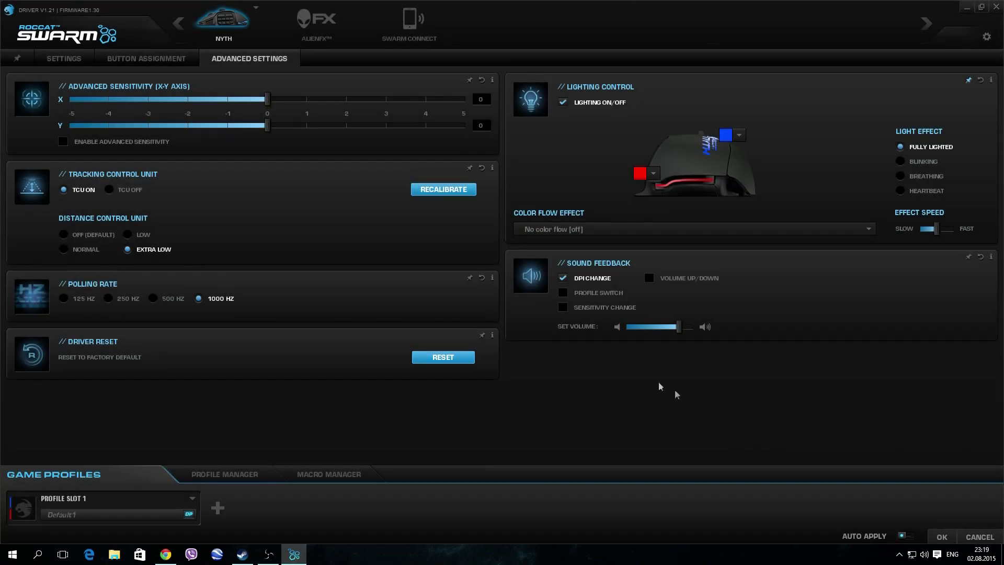